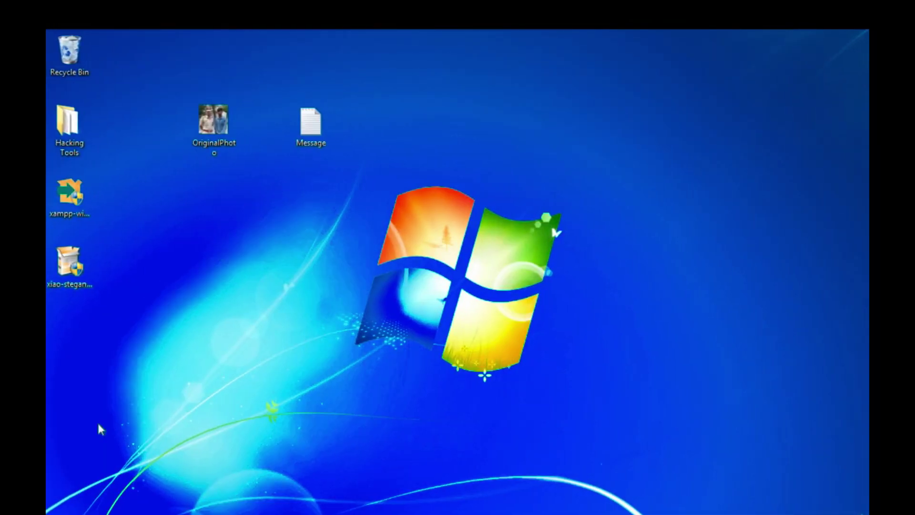
# Review the Xiao Steganography search results in Firefox, then minimize the browser to show the desktop.
pyautogui.click(185, 511)
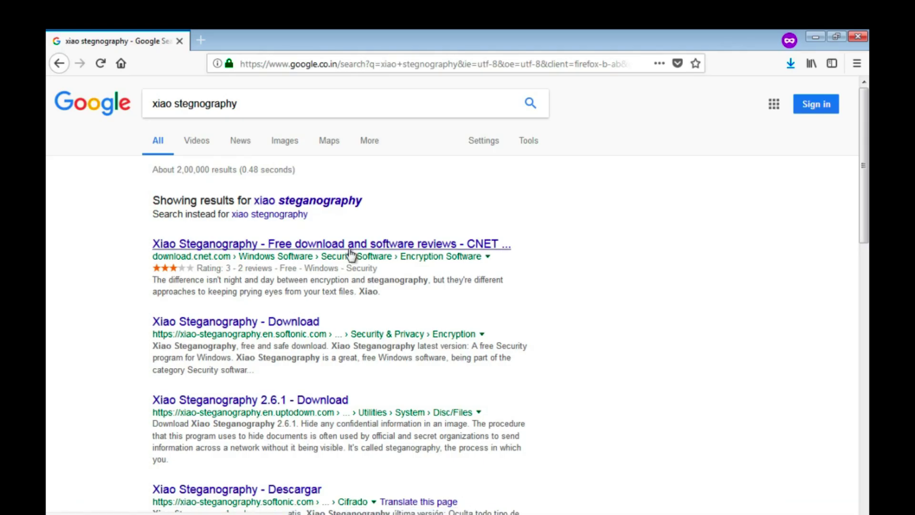
pyautogui.scroll(-9, 351, 255)
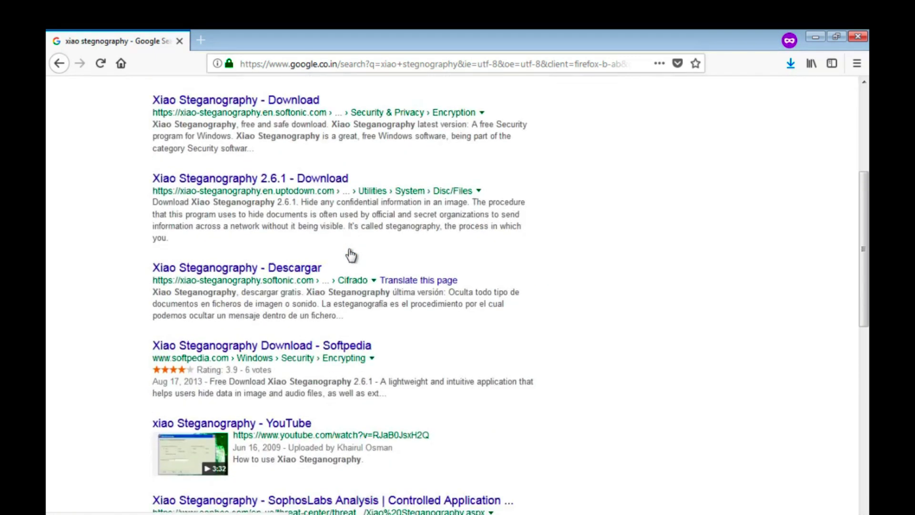
pyautogui.scroll(10, 348, 250)
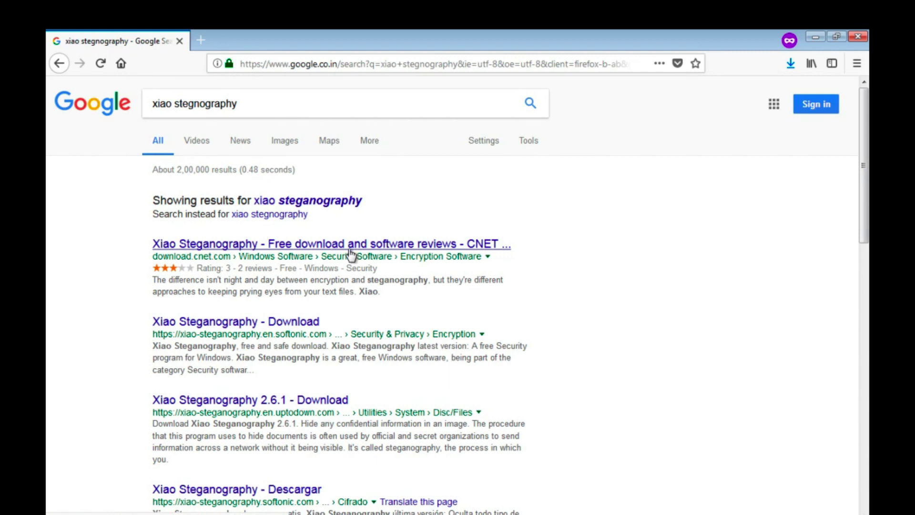
pyautogui.click(818, 36)
# On the desktop, select the Message text file, then select the OriginalPhoto image.
pyautogui.moveTo(143, 237); pyautogui.dragTo(156, 302)
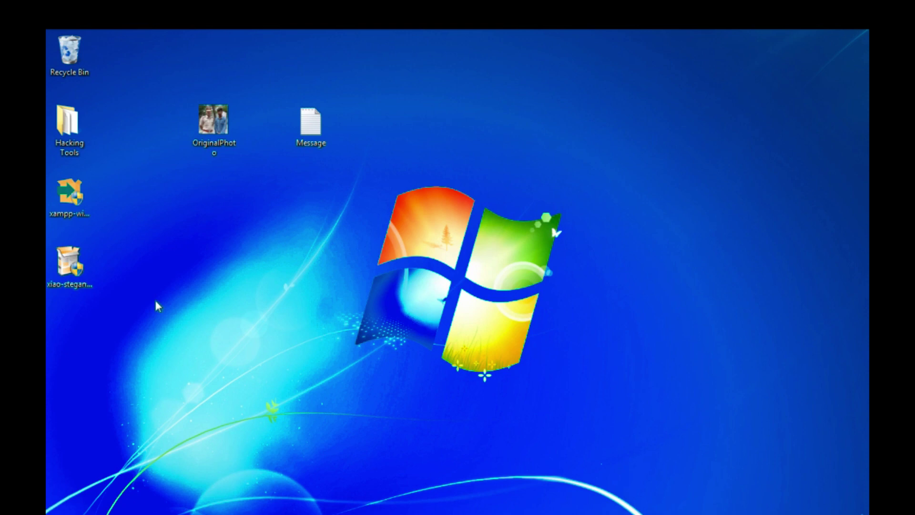
pyautogui.click(317, 128)
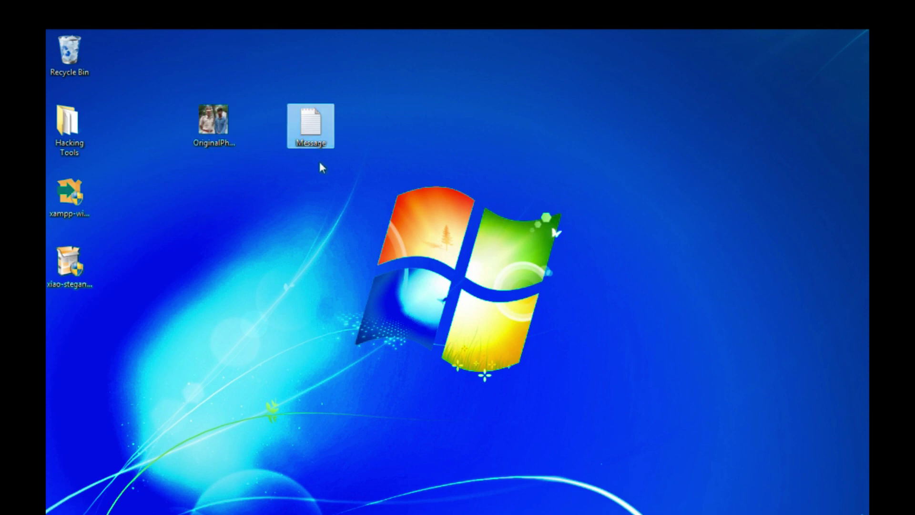
pyautogui.click(224, 124)
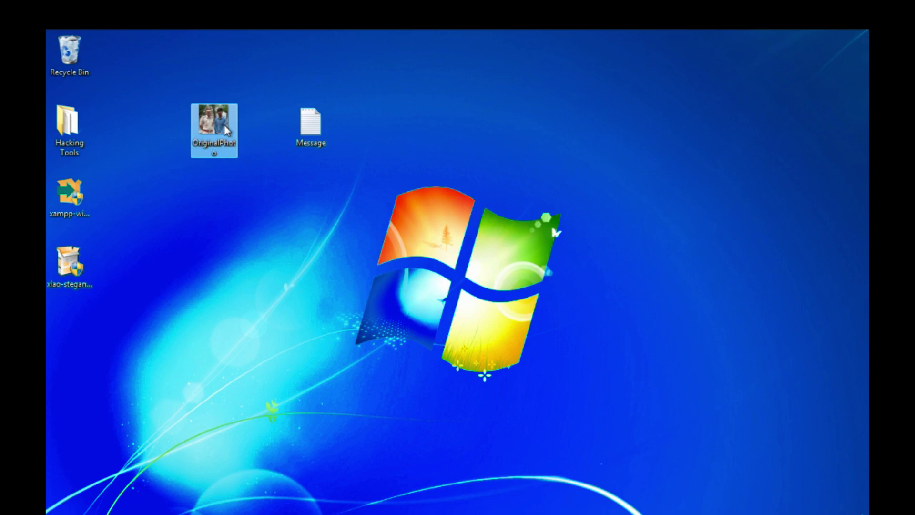
pyautogui.rightClick(224, 124)
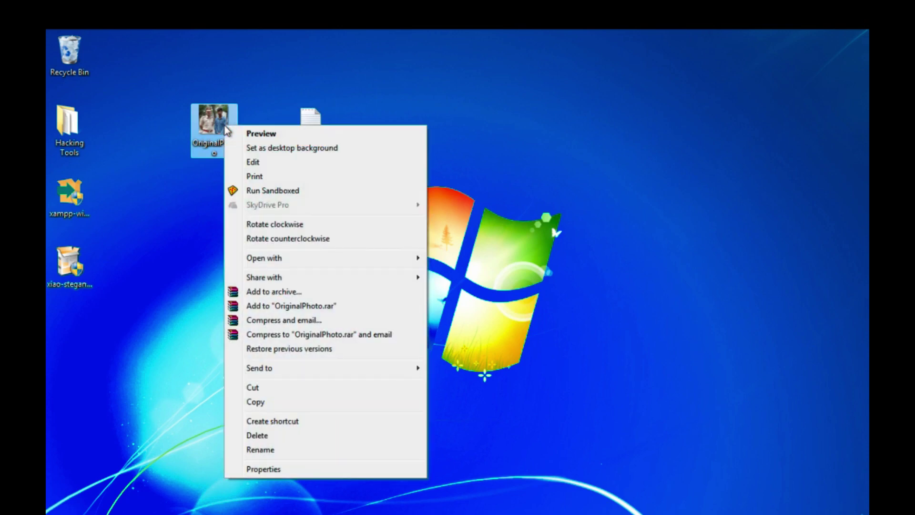
pyautogui.click(276, 469)
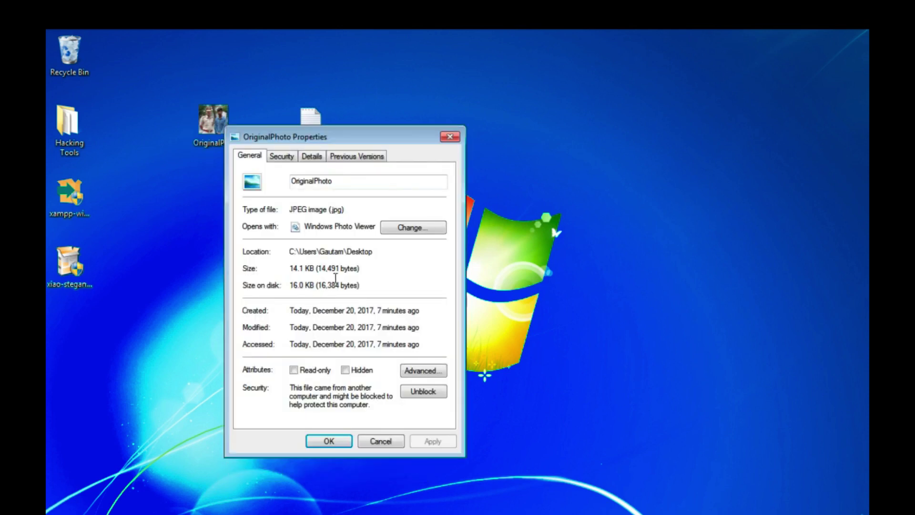
pyautogui.moveTo(305, 205); pyautogui.dragTo(356, 209)
pyautogui.click(356, 208)
pyautogui.click(446, 138)
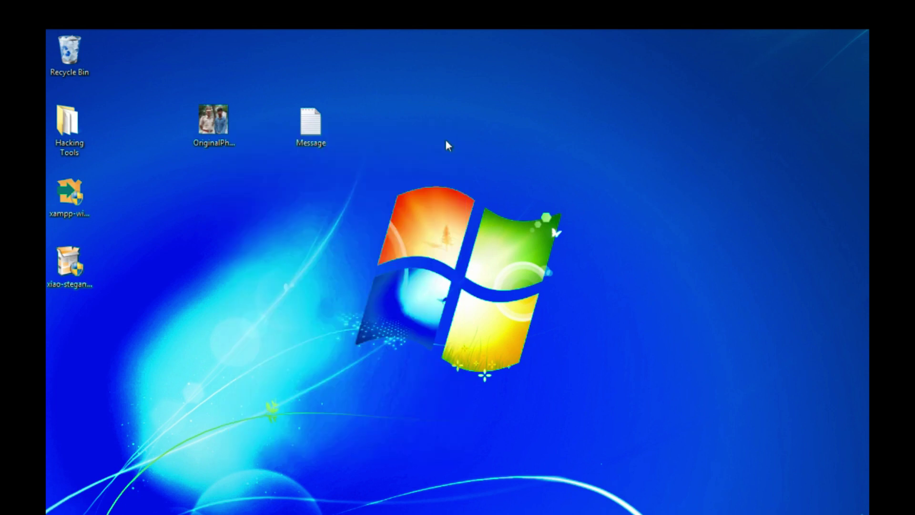
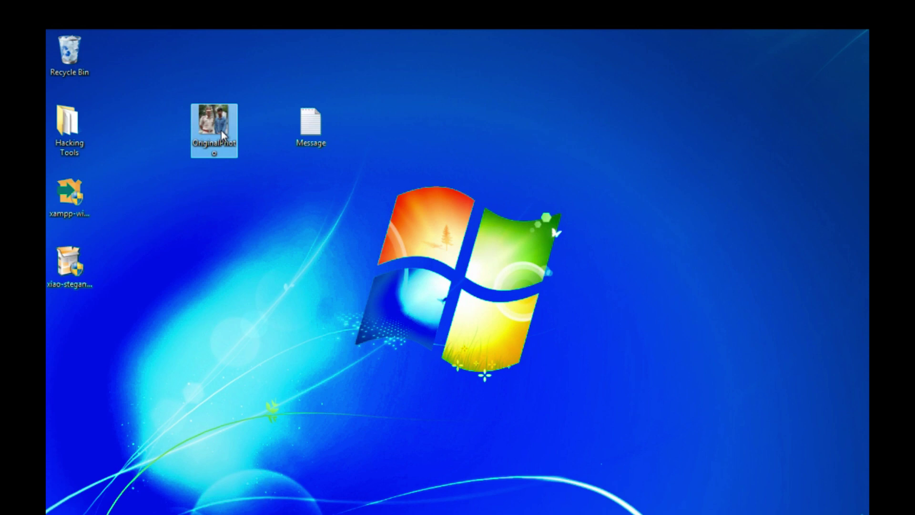
# Open the OriginalPhoto JPEG from the desktop in Paint via Open with.
pyautogui.rightClick(222, 131)
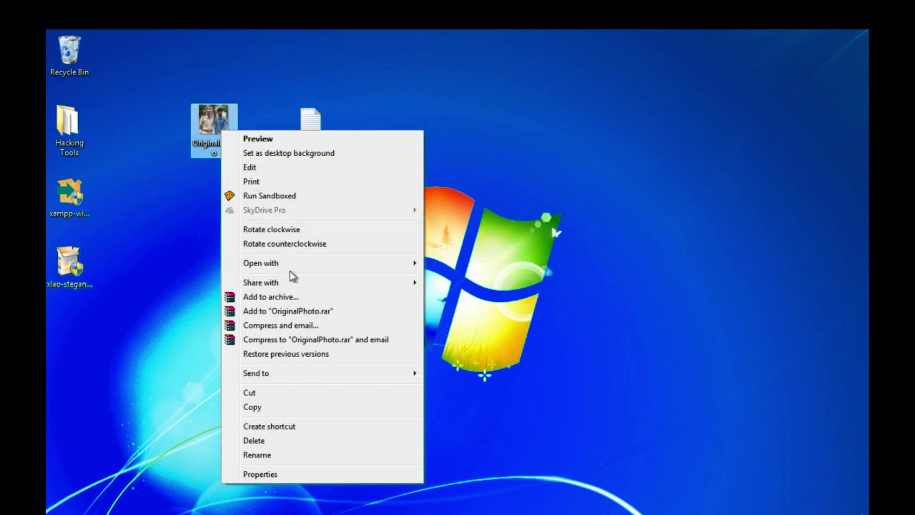
pyautogui.moveTo(321, 263)
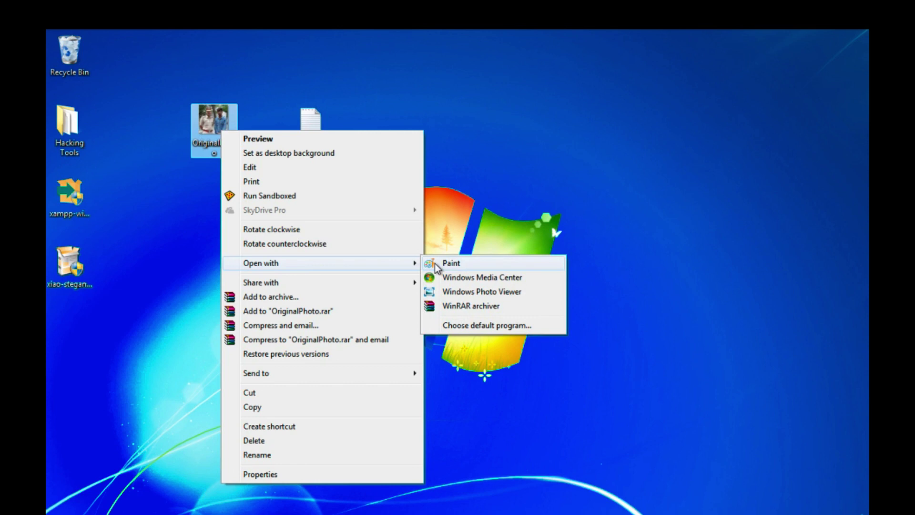
pyautogui.click(435, 263)
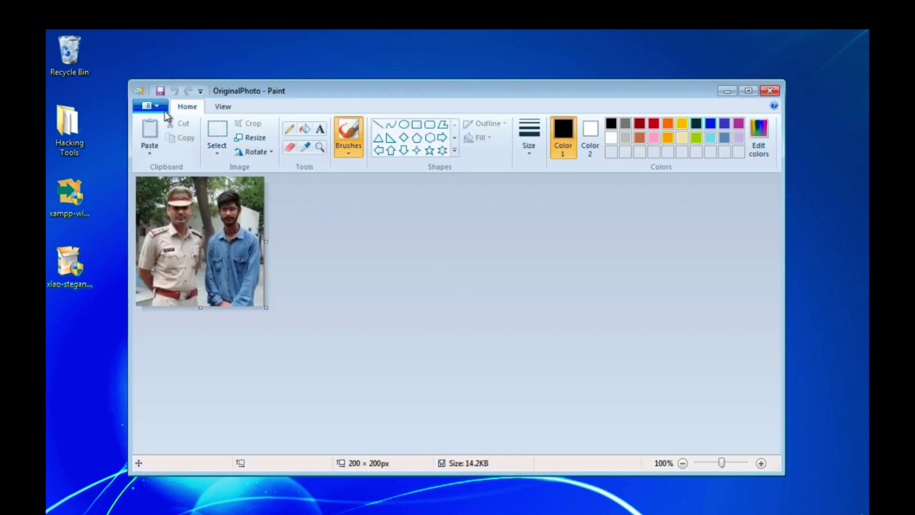
# Save the photo as a 24-bit Bitmap named OriginalPhoto on the Desktop.
pyautogui.click(159, 109)
pyautogui.moveTo(188, 222)
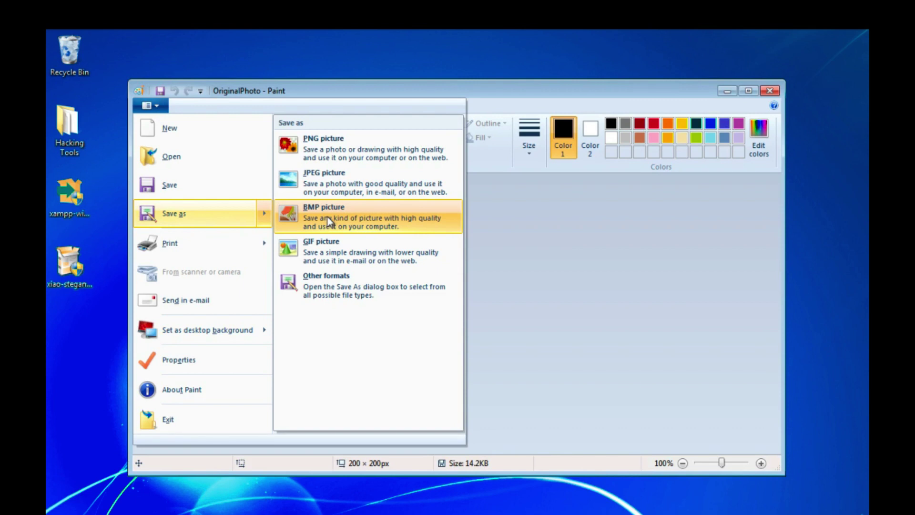
pyautogui.click(374, 216)
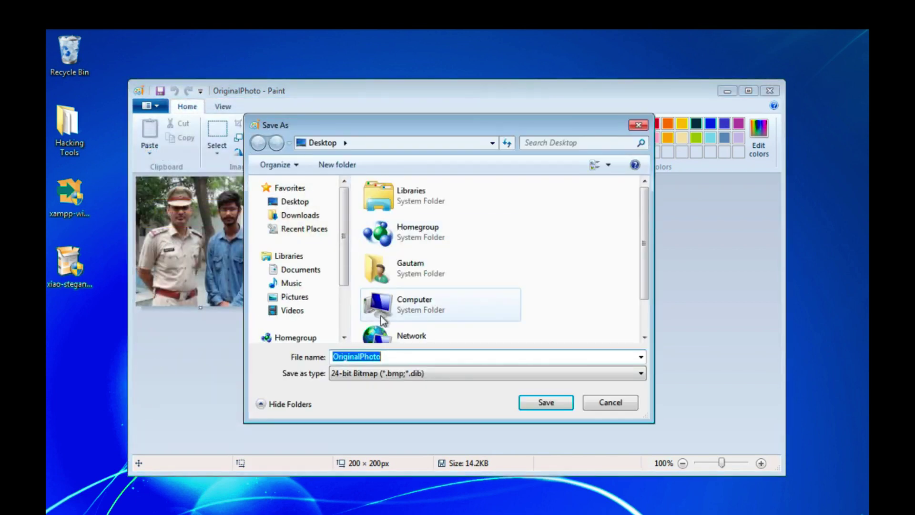
pyautogui.click(398, 357)
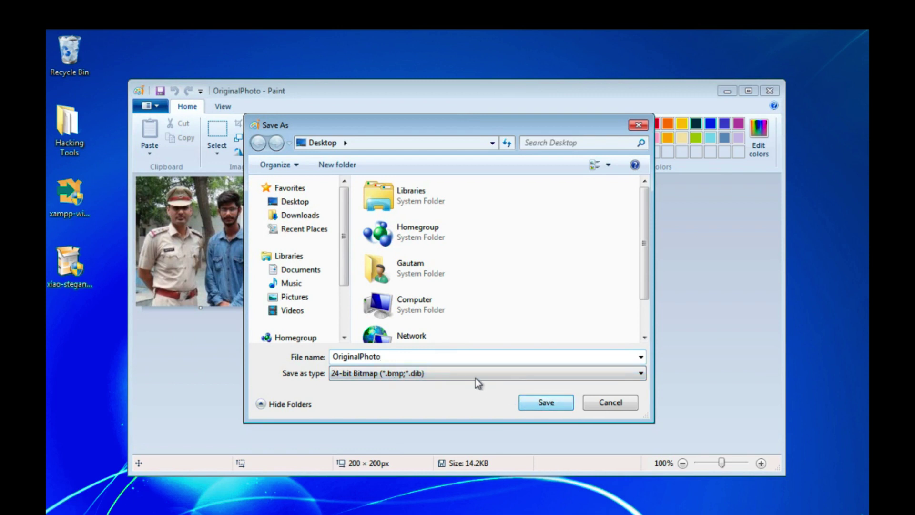
pyautogui.click(542, 406)
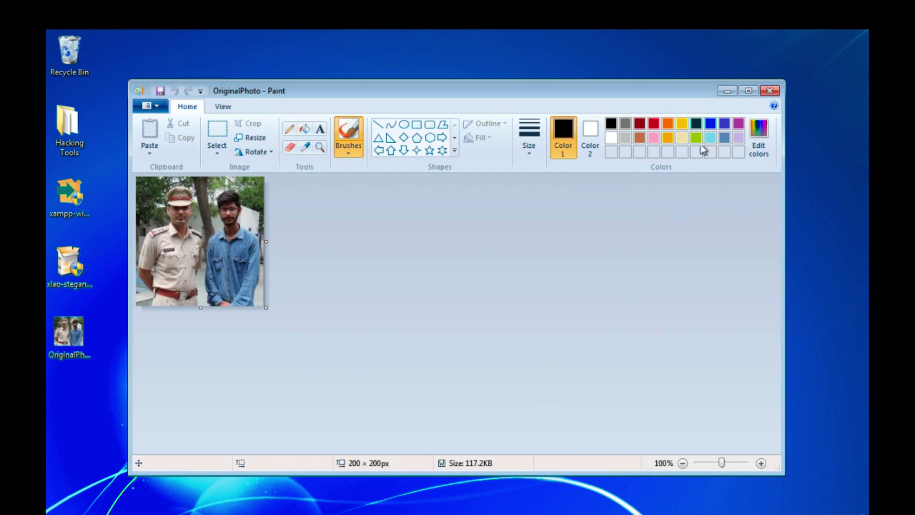
# Close Paint, confirm in Properties the new OriginalPhoto is a Bitmap image (.bmp), then select the original JPEG.
pyautogui.click(772, 92)
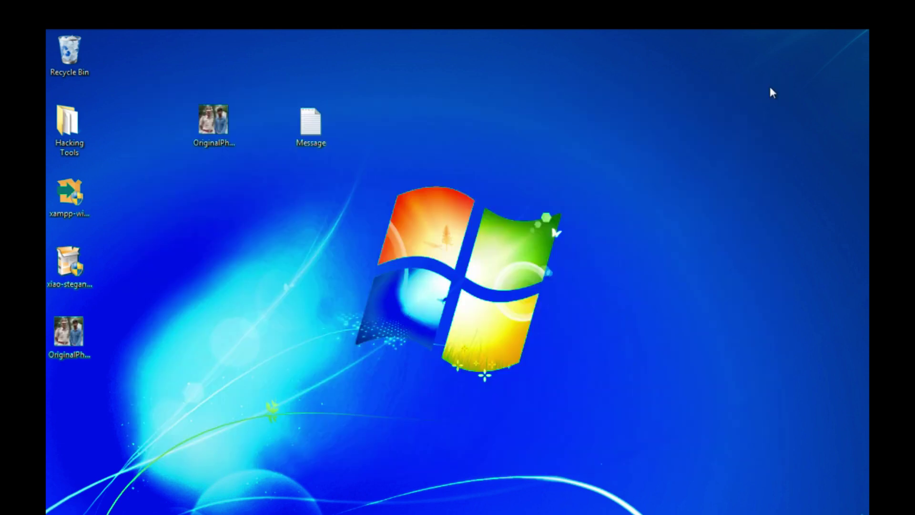
pyautogui.rightClick(78, 337)
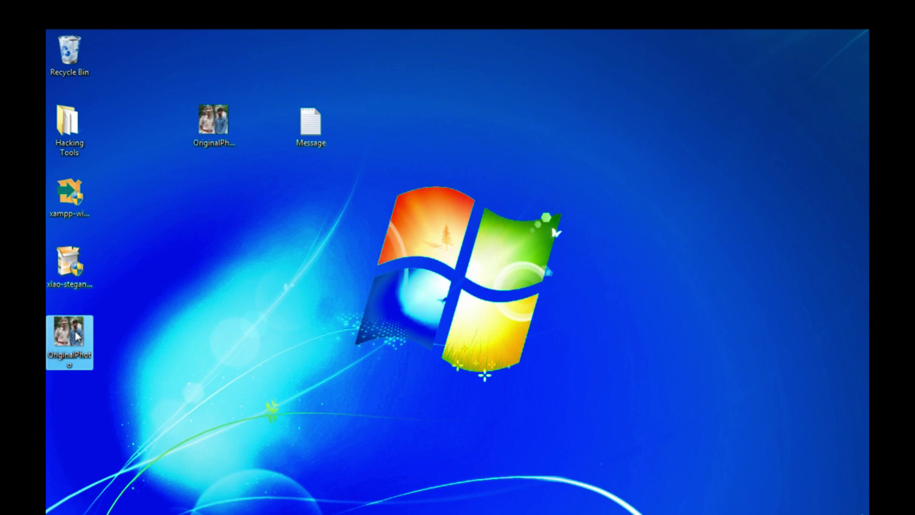
pyautogui.click(110, 513)
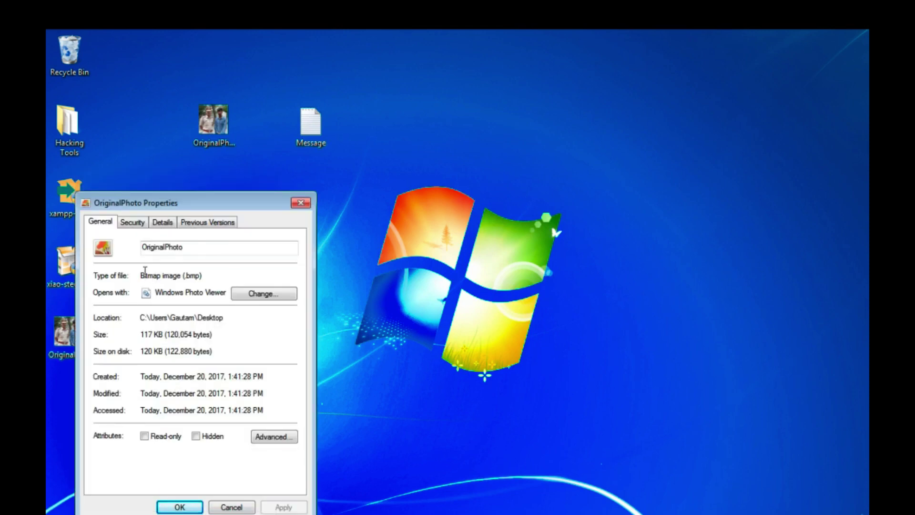
pyautogui.moveTo(143, 276); pyautogui.dragTo(202, 275)
pyautogui.click(202, 276)
pyautogui.click(301, 203)
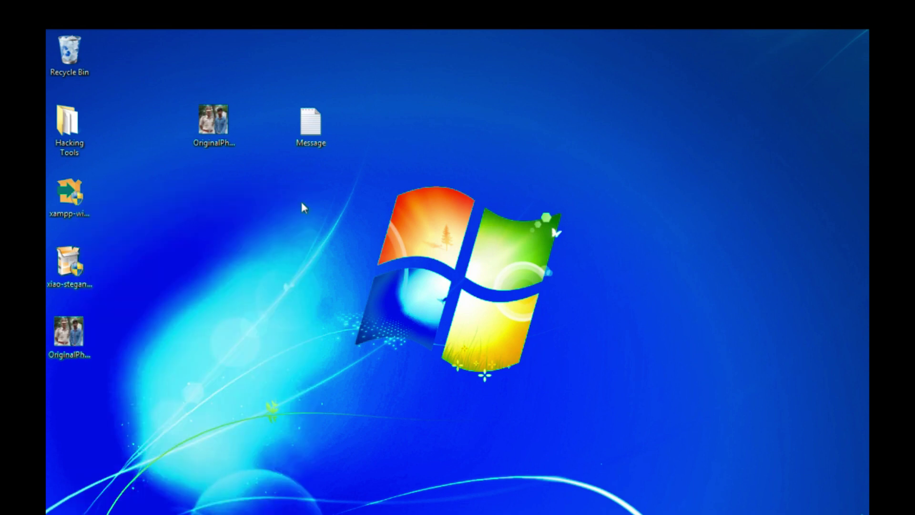
pyautogui.click(216, 152)
pyautogui.moveTo(219, 126)
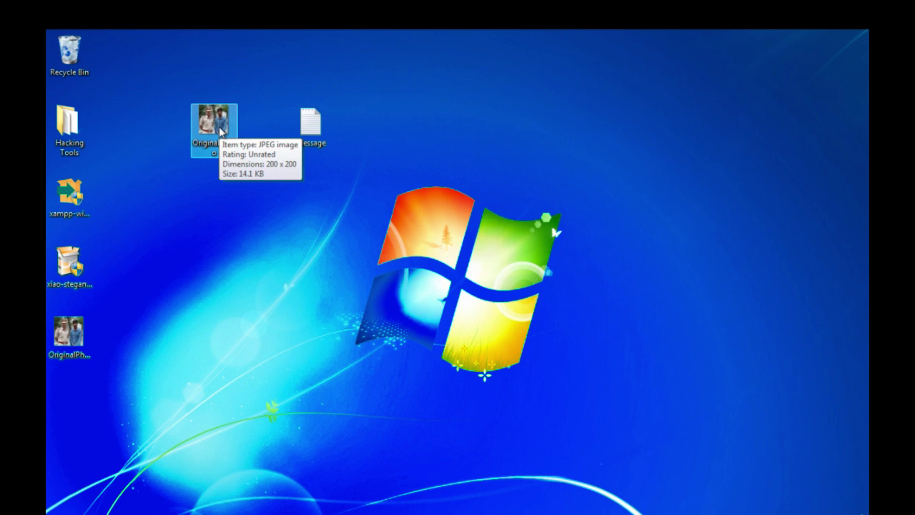
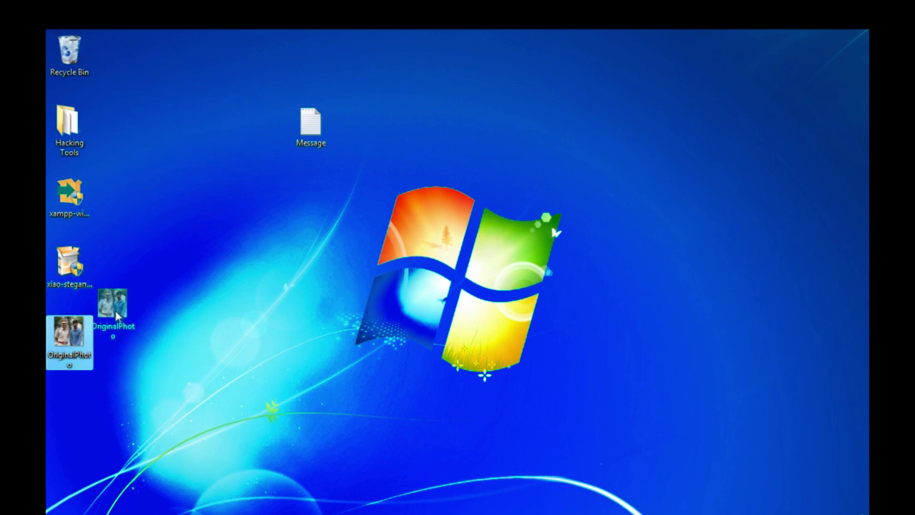
# Place the OriginalPhoto bitmap beside the Message file on the desktop and clear the selection.
pyautogui.moveTo(234, 160); pyautogui.dragTo(247, 143)
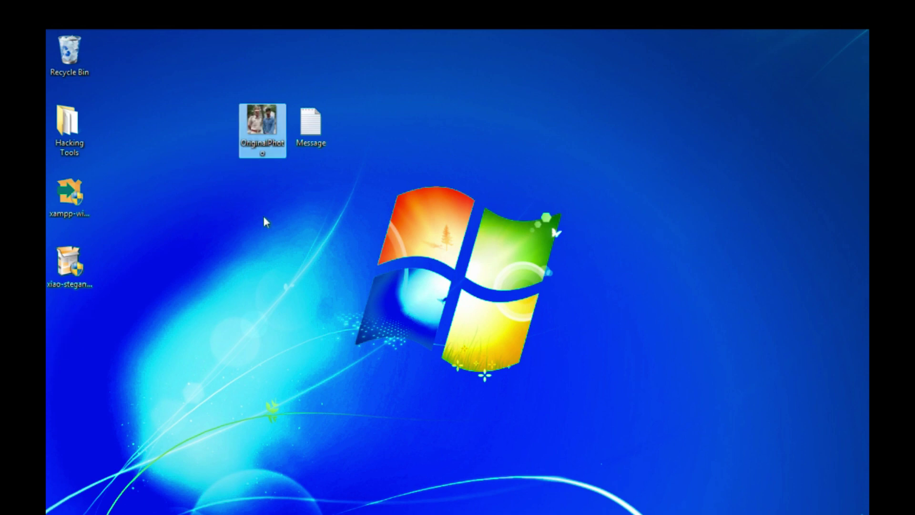
pyautogui.moveTo(265, 112)
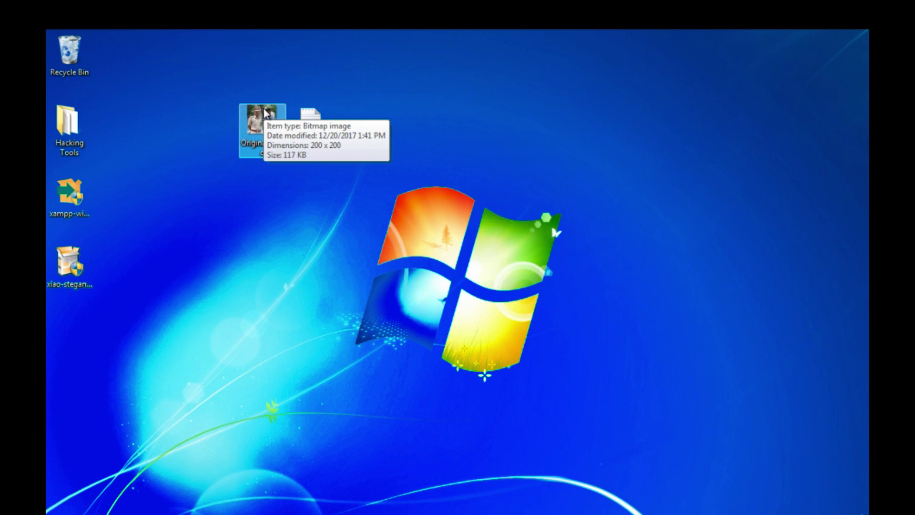
pyautogui.click(241, 165)
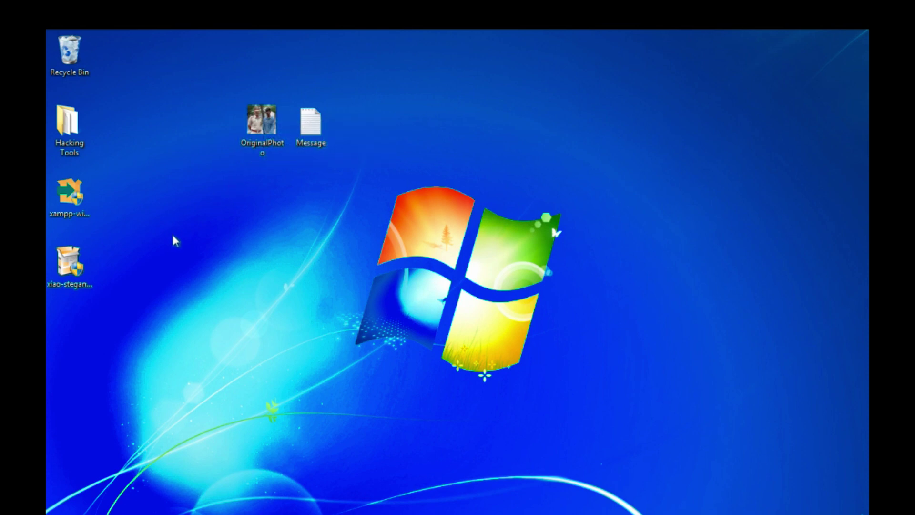
pyautogui.moveTo(70, 263)
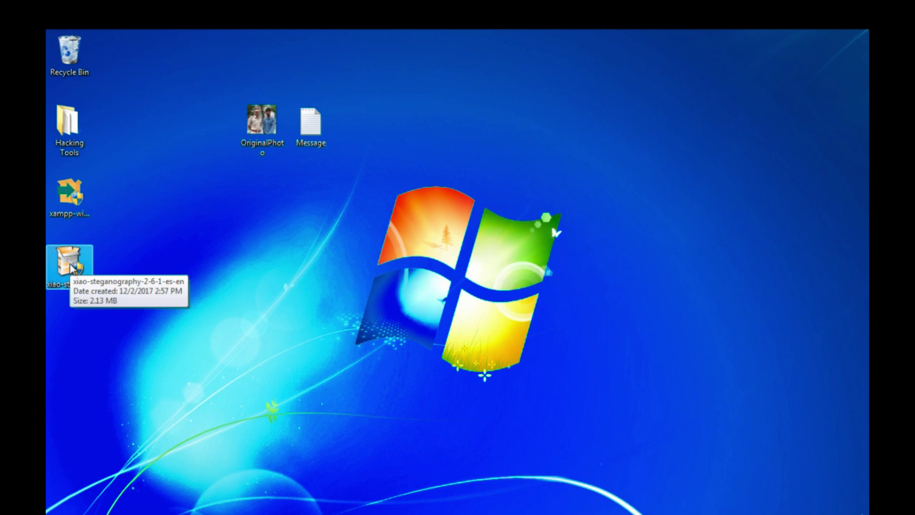
# Install Xiao Steganography 2.6.1 in English to the default folder and launch it.
pyautogui.doubleClick(70, 264)
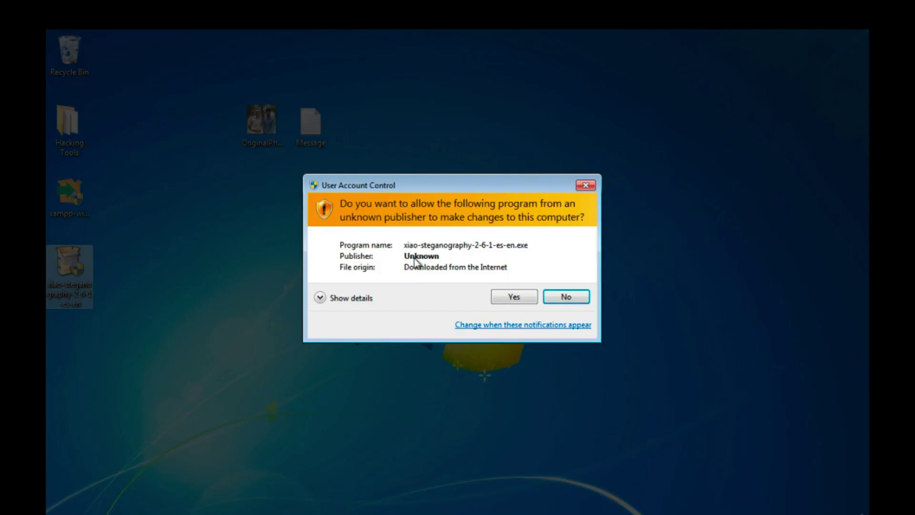
pyautogui.click(500, 296)
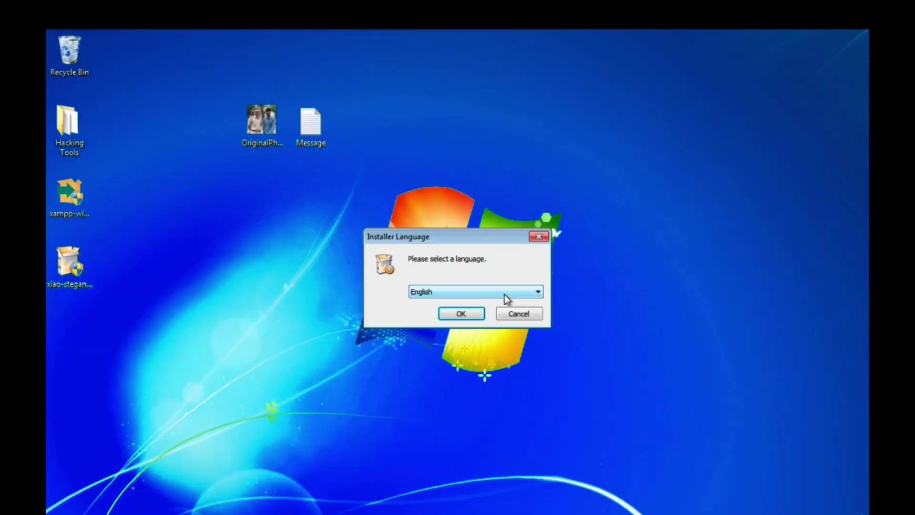
pyautogui.click(470, 315)
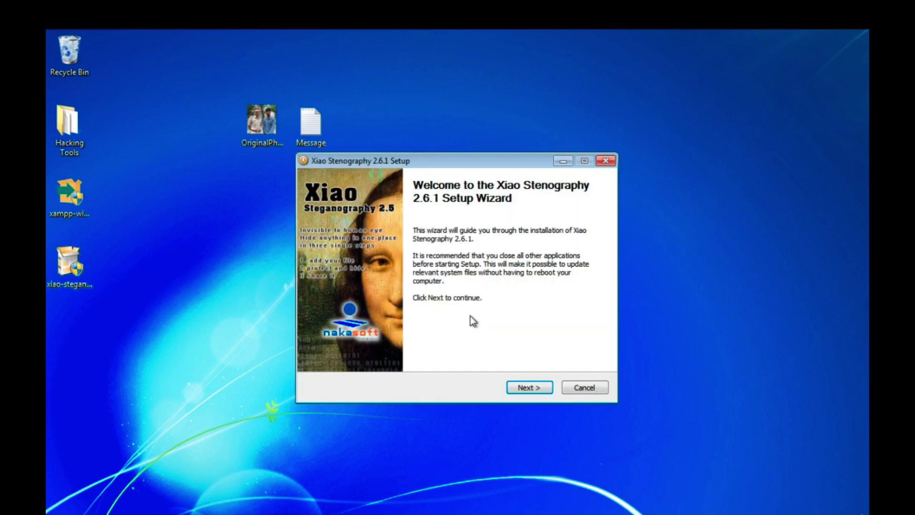
pyautogui.click(525, 389)
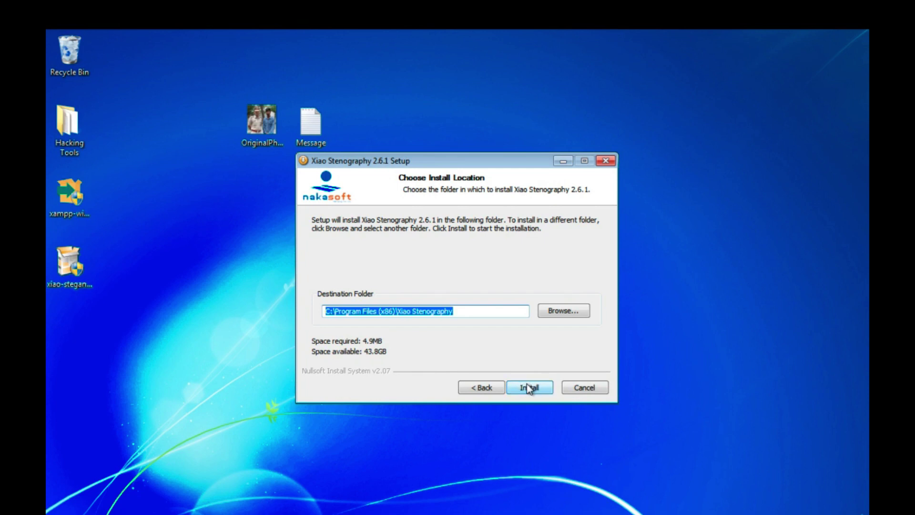
pyautogui.click(528, 388)
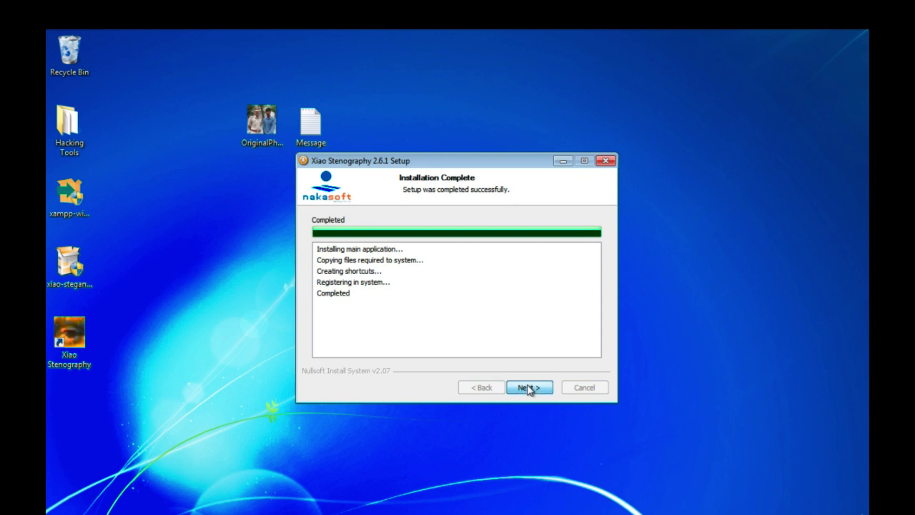
pyautogui.click(529, 389)
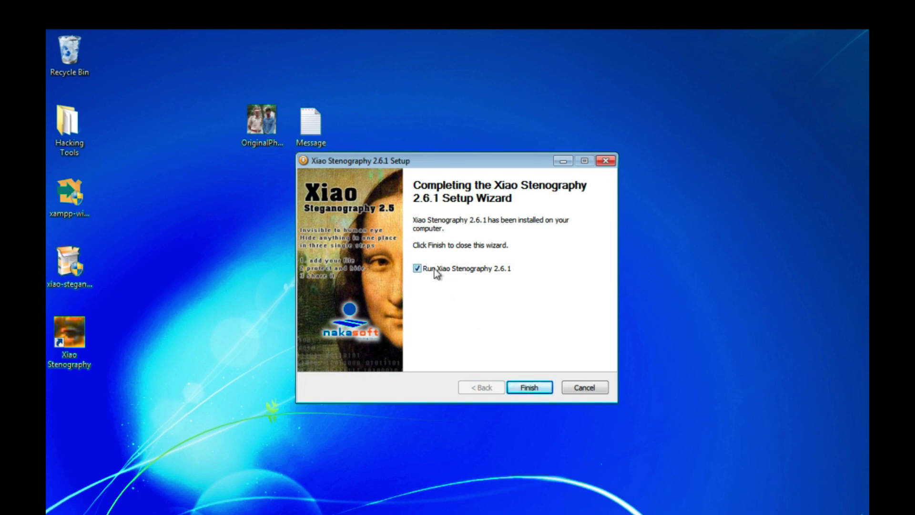
pyautogui.click(533, 391)
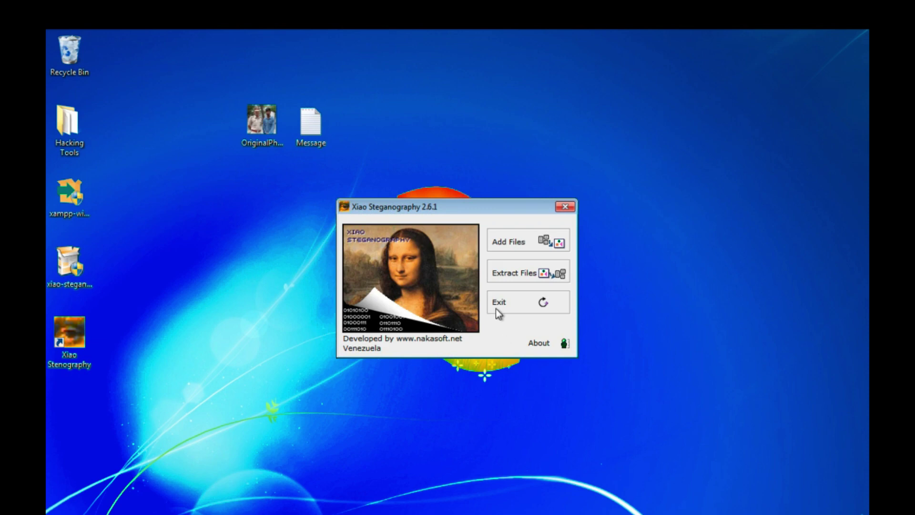
# Nudge the Xiao Steganography window up and start the Add Files wizard.
pyautogui.moveTo(492, 201); pyautogui.dragTo(490, 193)
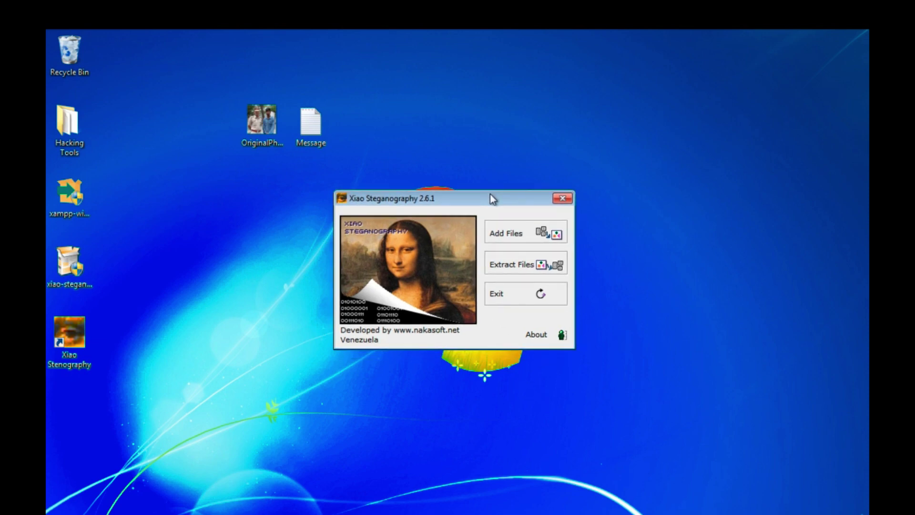
pyautogui.click(539, 243)
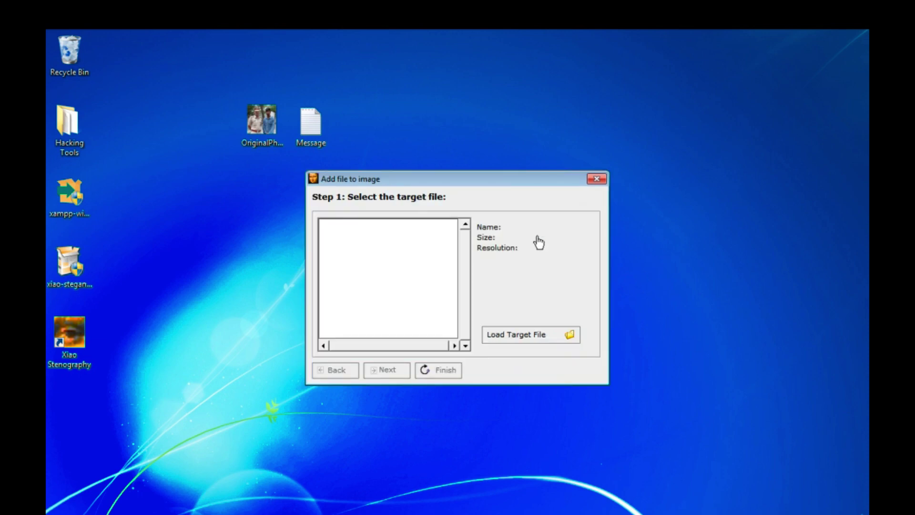
# Load OriginalPhoto.bmp from the Desktop as the target image and advance to Step 2.
pyautogui.click(495, 336)
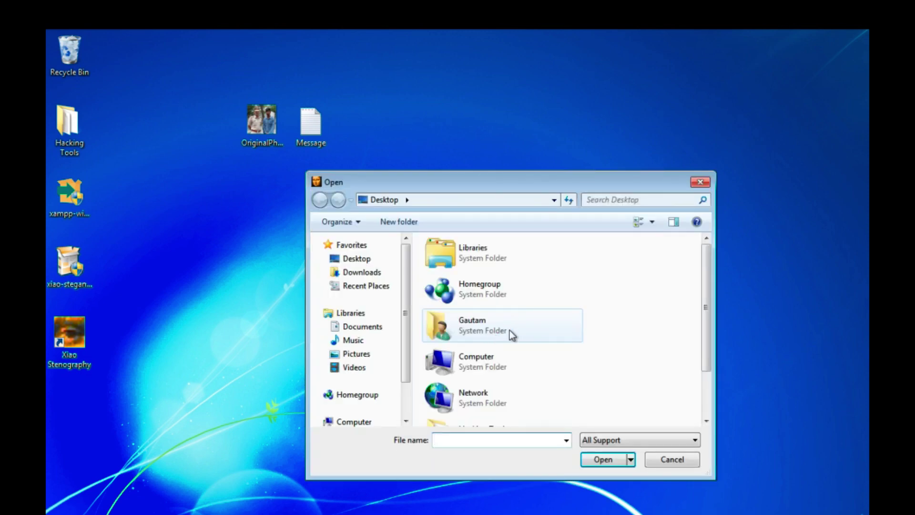
pyautogui.moveTo(703, 296); pyautogui.dragTo(704, 373)
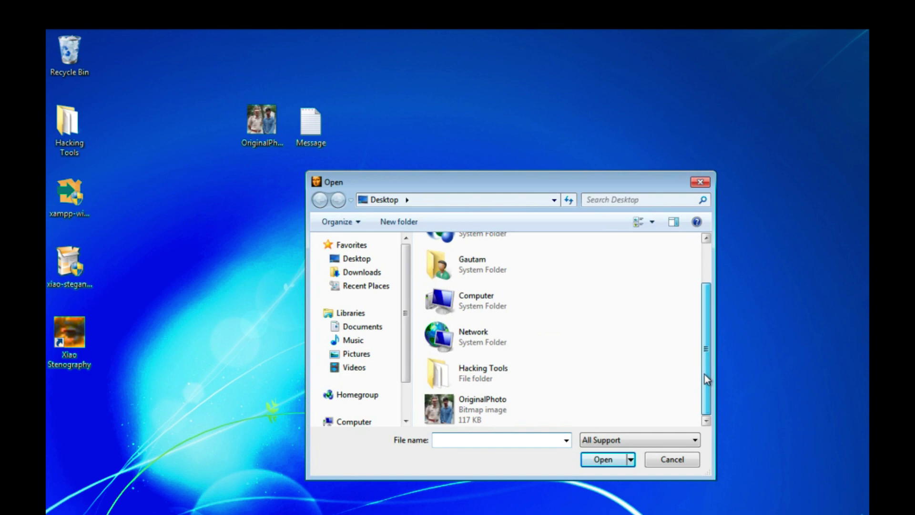
pyautogui.click(508, 410)
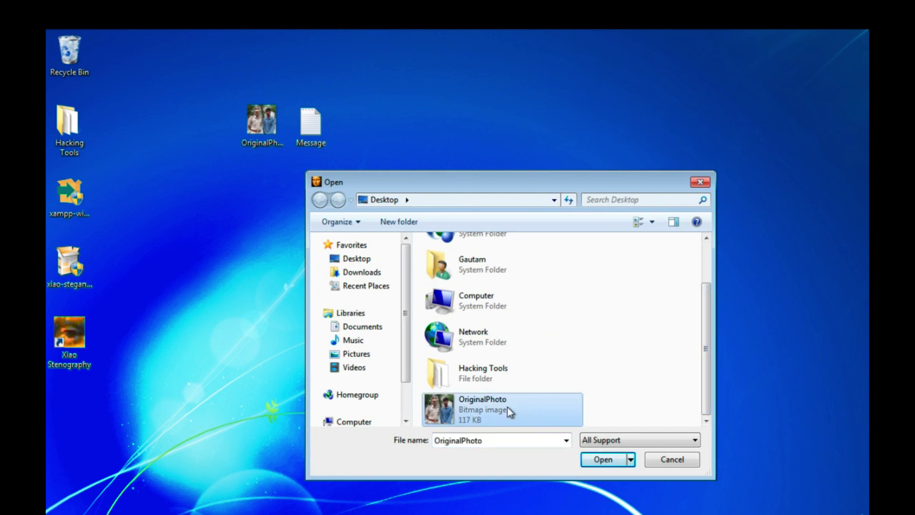
pyautogui.click(601, 460)
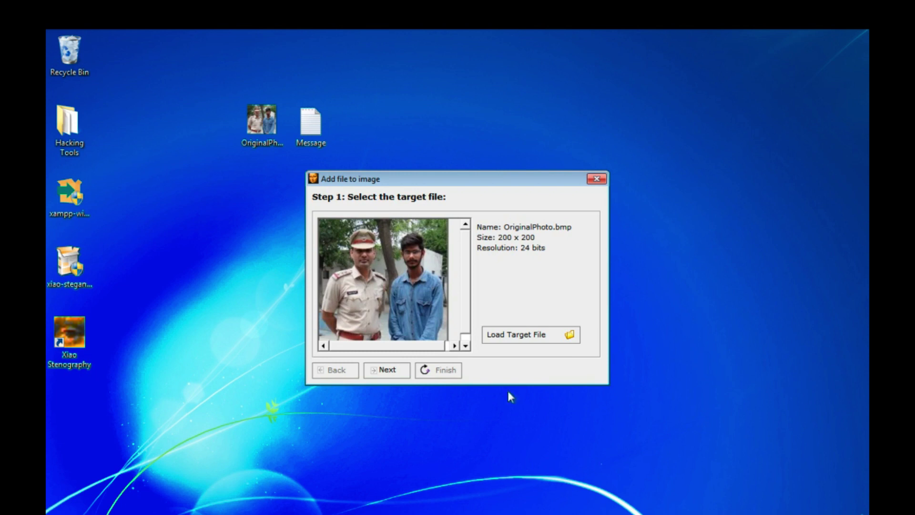
pyautogui.click(466, 300)
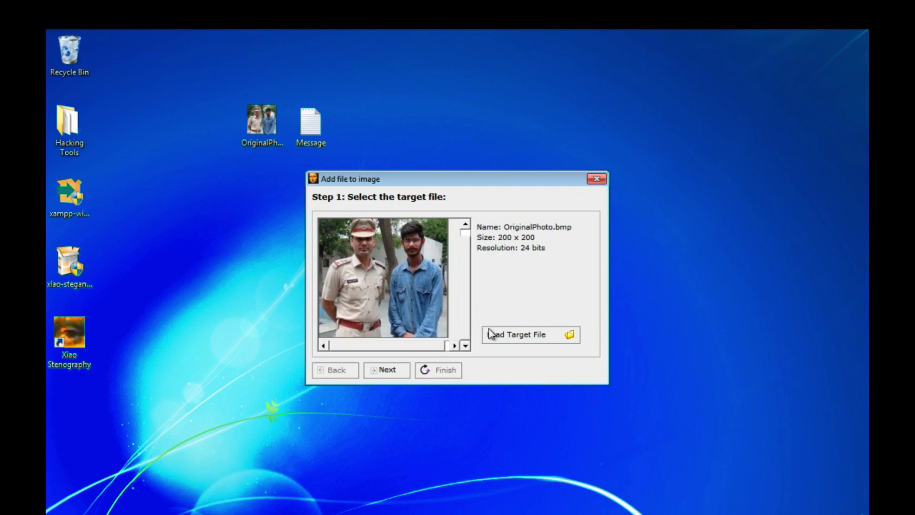
pyautogui.click(387, 372)
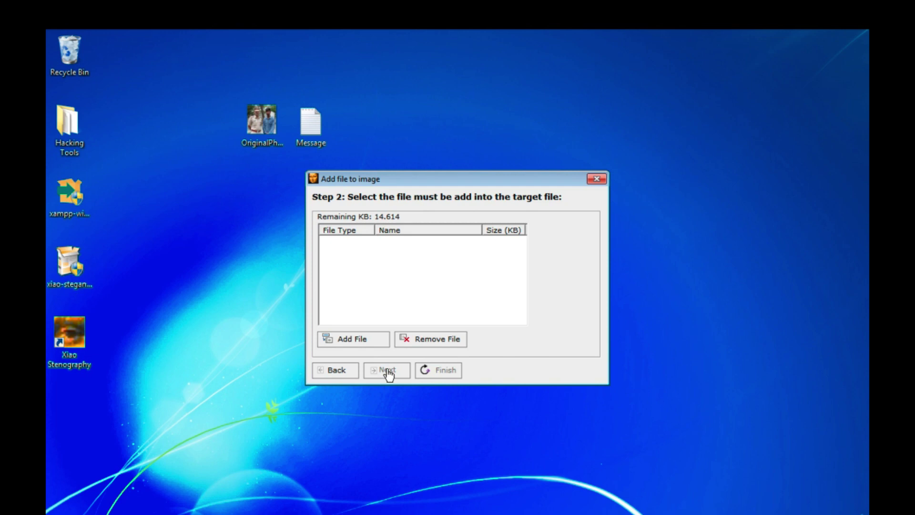
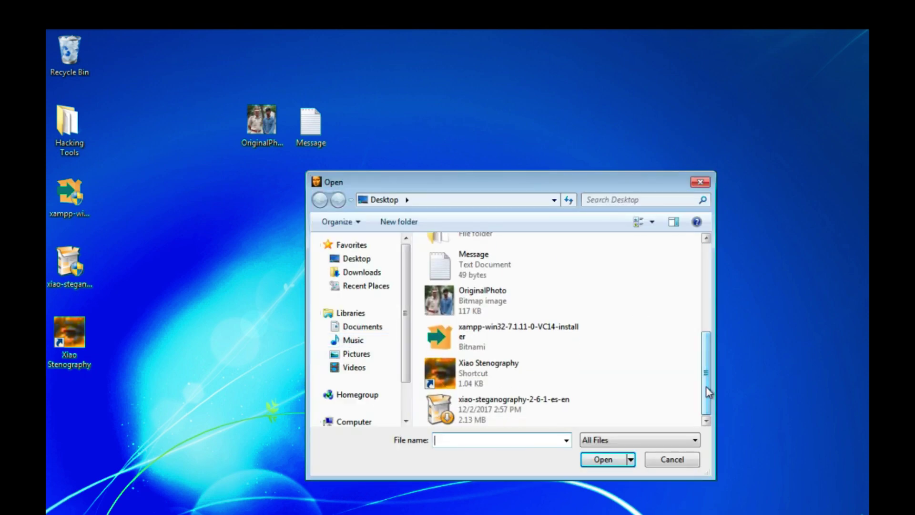
# Add the Message text file (0.048 KB) as the file to hide in the image.
pyautogui.click(505, 267)
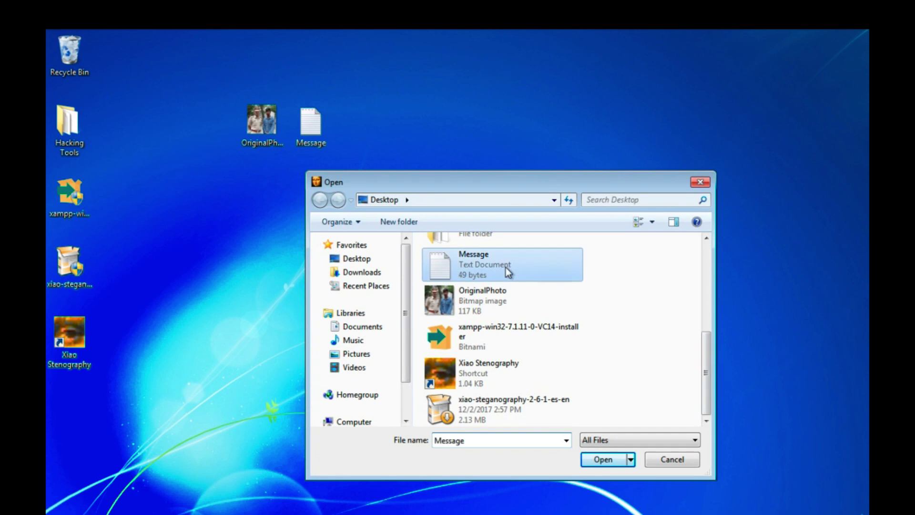
pyautogui.click(593, 461)
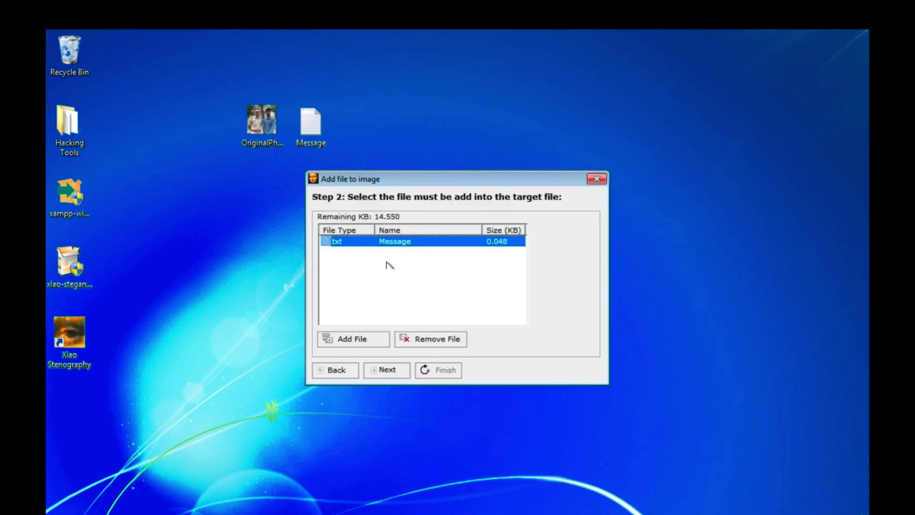
# Keep RC2 encryption and MD5 hashing, and enter a three-character password.
pyautogui.click(387, 375)
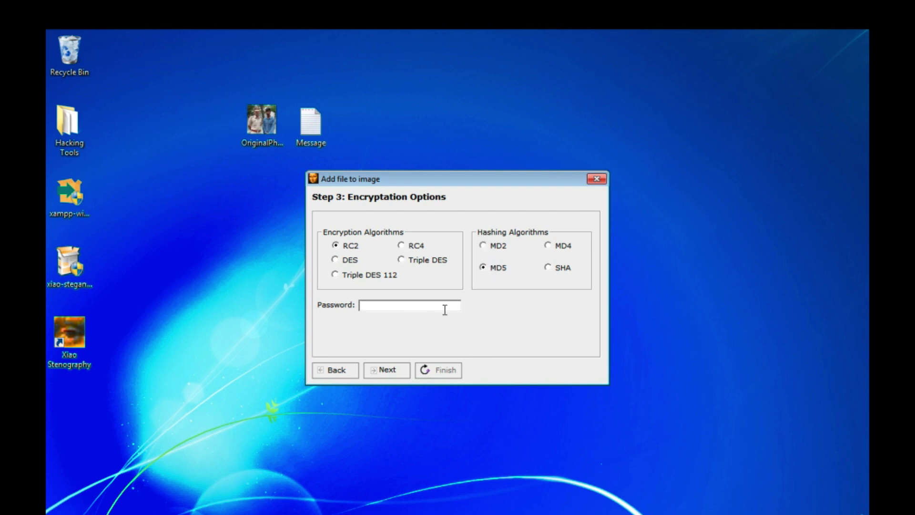
pyautogui.write('***')
# Enter SecMessage as the file name for the output BMP on the Desktop.
pyautogui.click(386, 372)
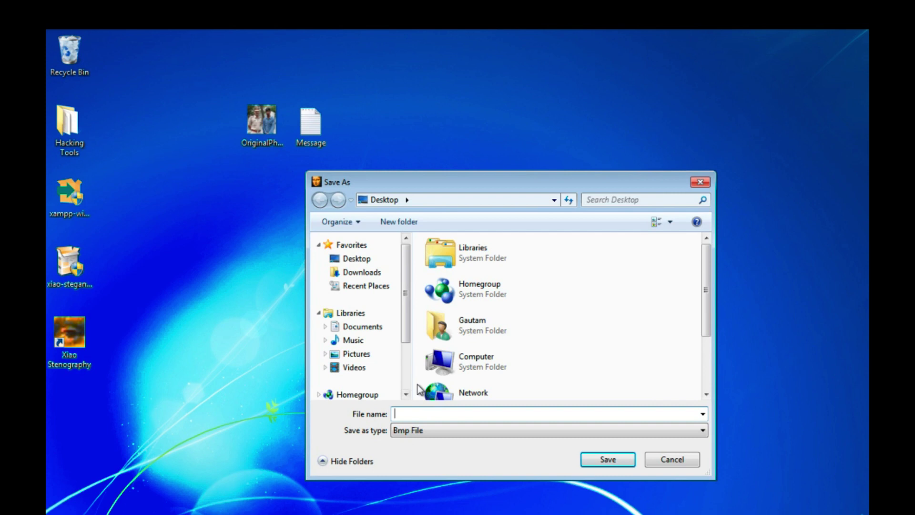
pyautogui.moveTo(459, 189); pyautogui.dragTo(434, 144)
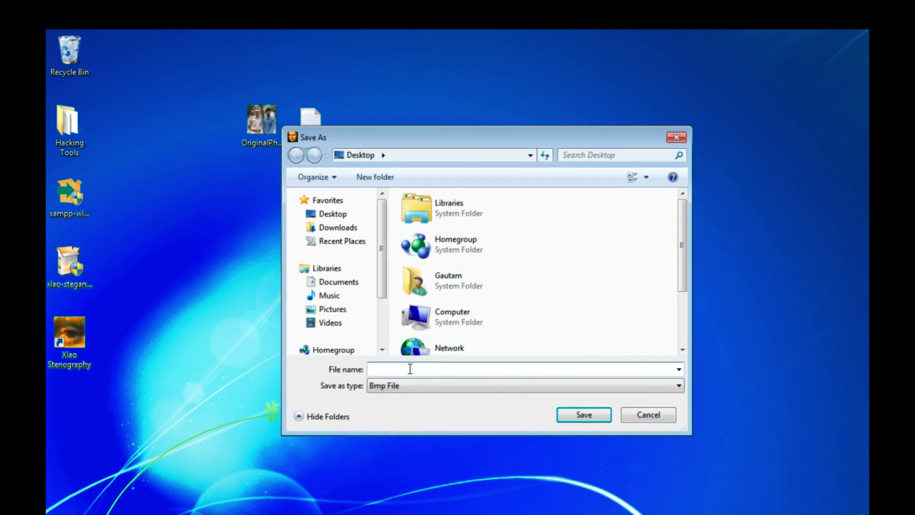
pyautogui.write('SecMessage')
# Save the SecMessage image, finish the wizard and close Xiao Steganography.
pyautogui.click(583, 418)
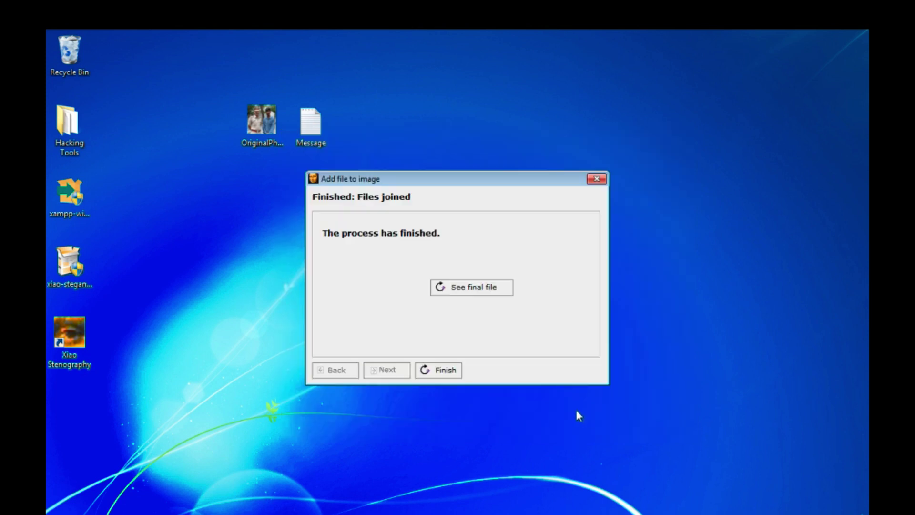
pyautogui.click(596, 180)
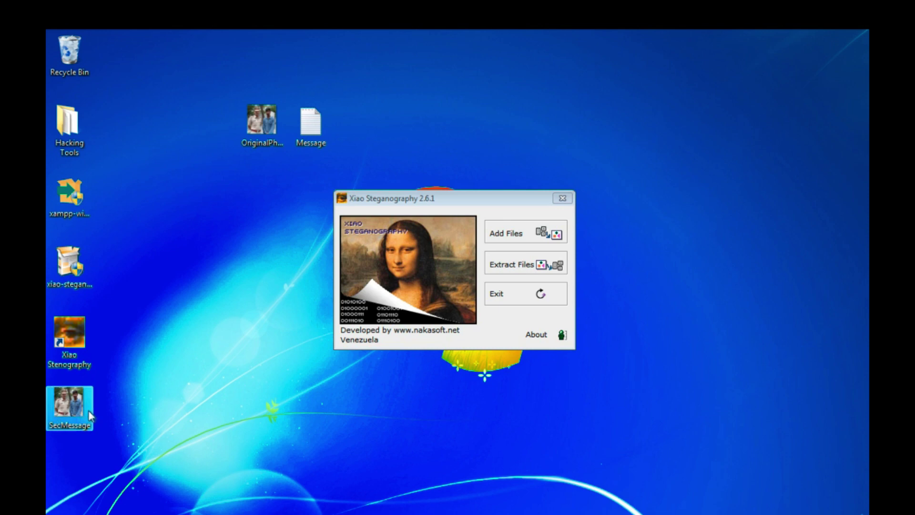
pyautogui.click(562, 197)
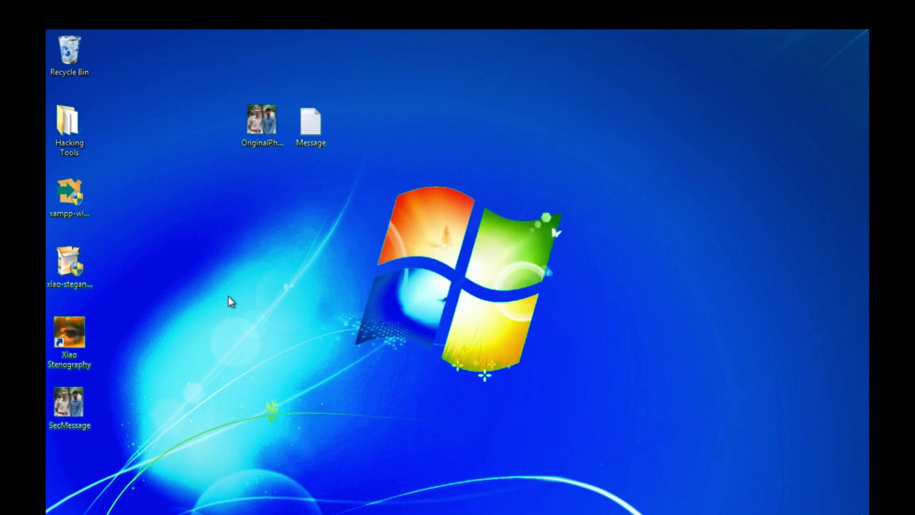
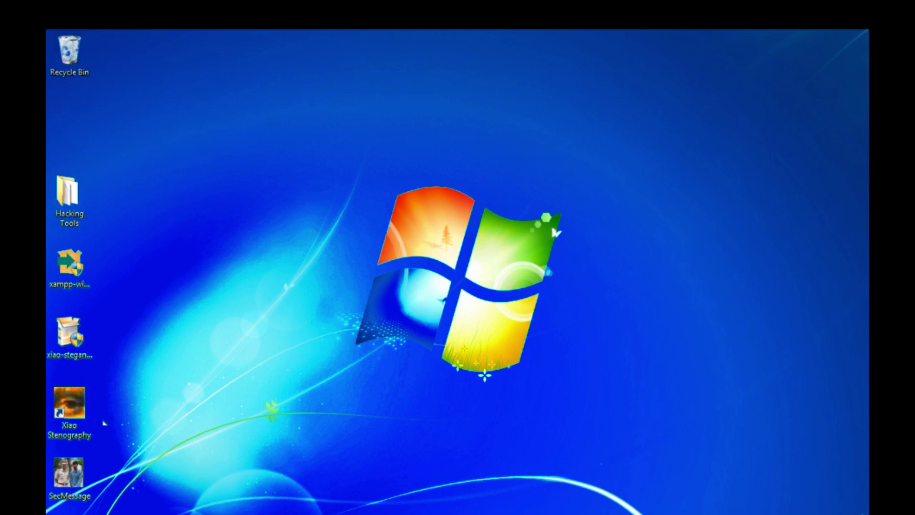
# Move the SecMessage icon up into the open desktop area left of the Windows logo, then deselect it.
pyautogui.moveTo(69, 476); pyautogui.dragTo(248, 176)
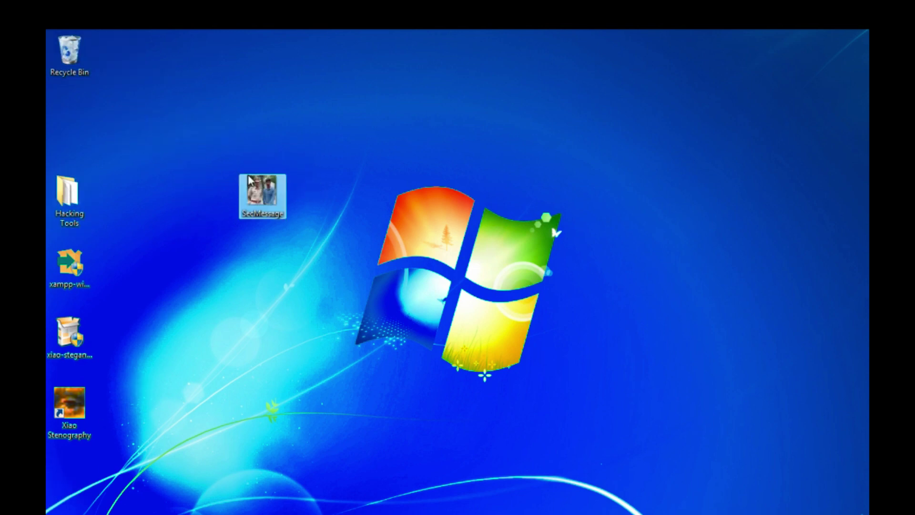
pyautogui.click(311, 205)
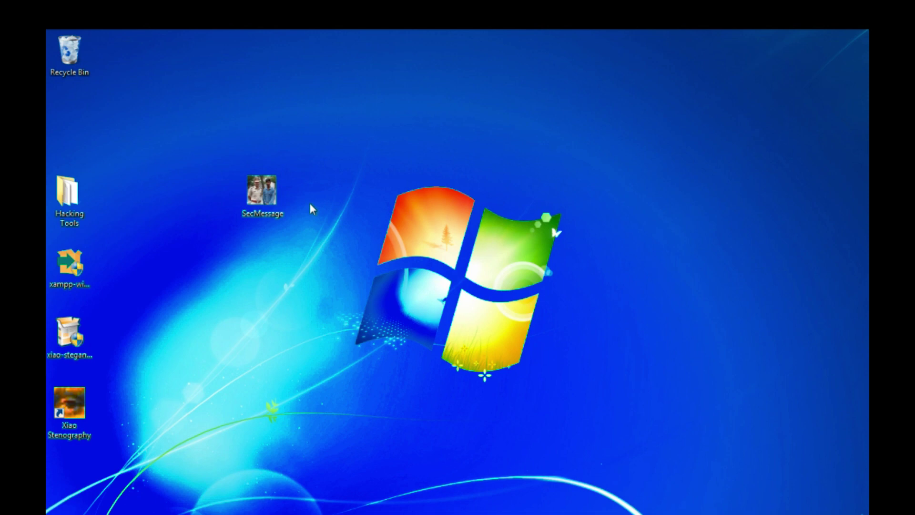
pyautogui.doubleClick(262, 191)
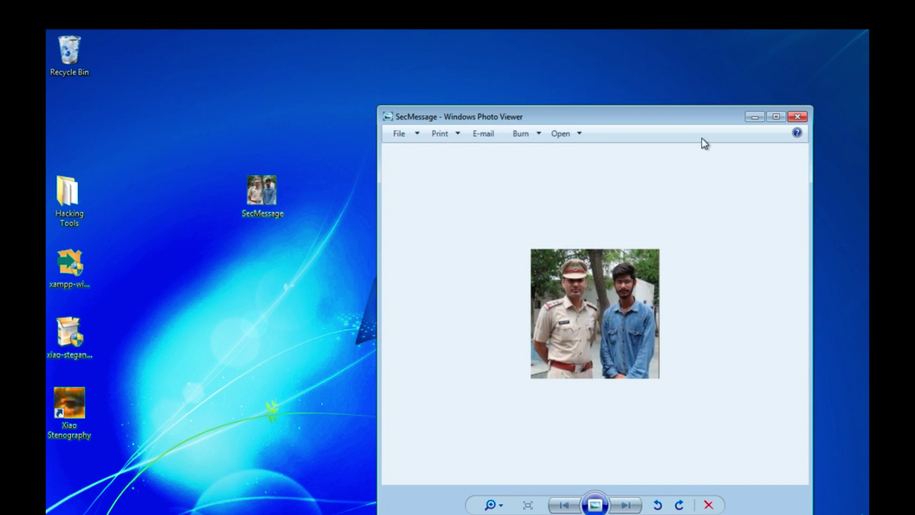
pyautogui.hotkey('alt', 'F4')
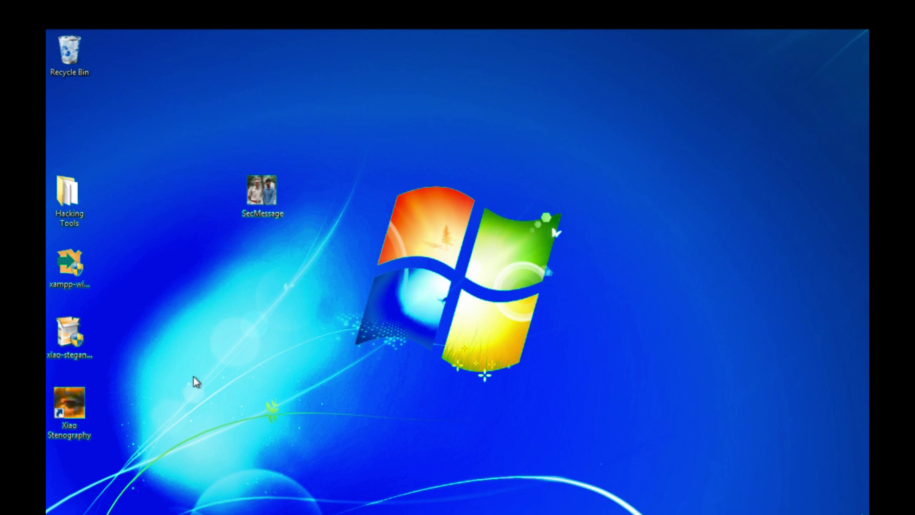
# Launch Xiao Steganography, start Extract Files, and load SecMessage.bmp (200 x 200, 24 bits) as the source.
pyautogui.doubleClick(75, 411)
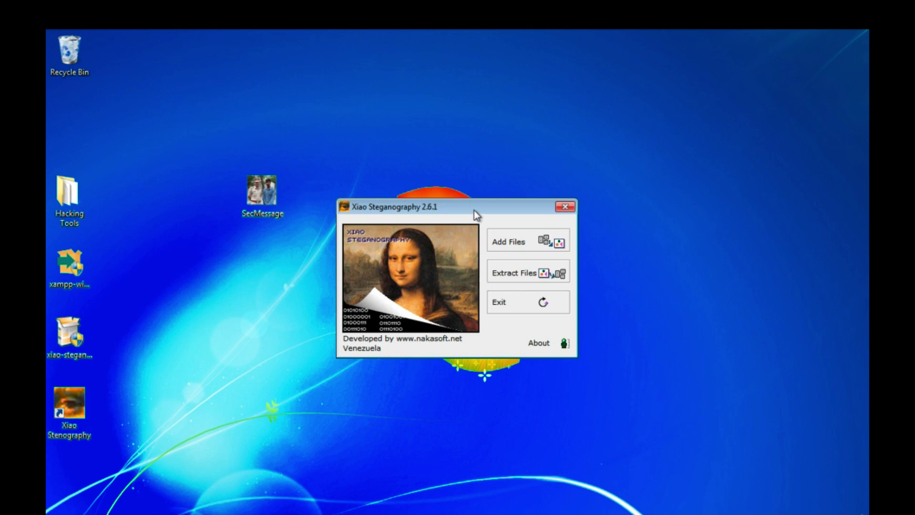
pyautogui.moveTo(473, 210); pyautogui.dragTo(494, 153)
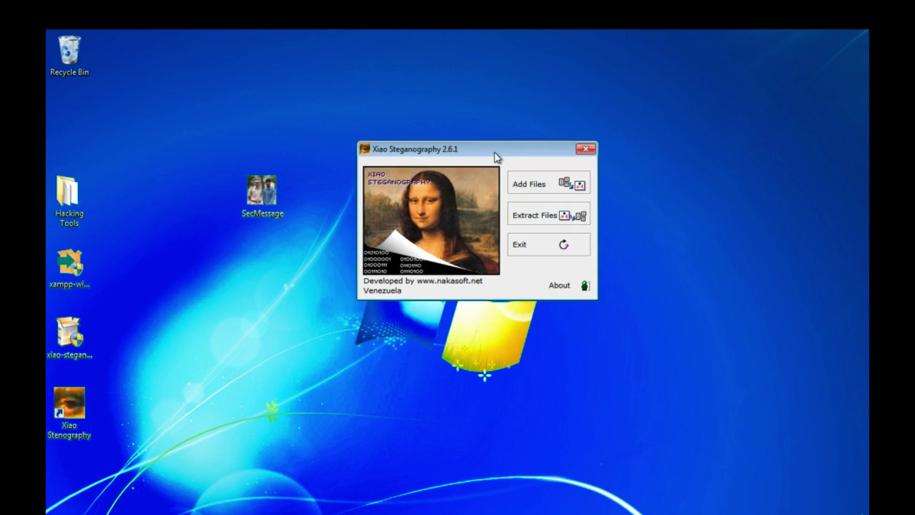
pyautogui.click(543, 220)
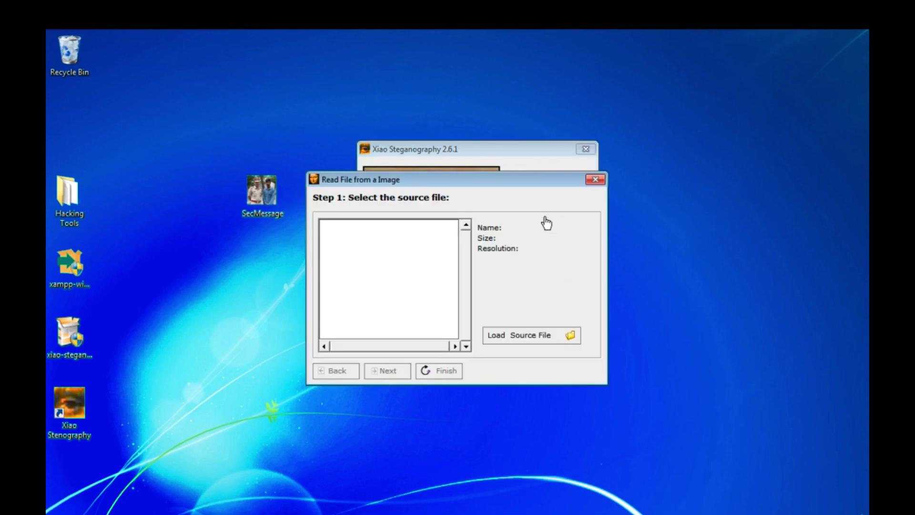
pyautogui.click(510, 336)
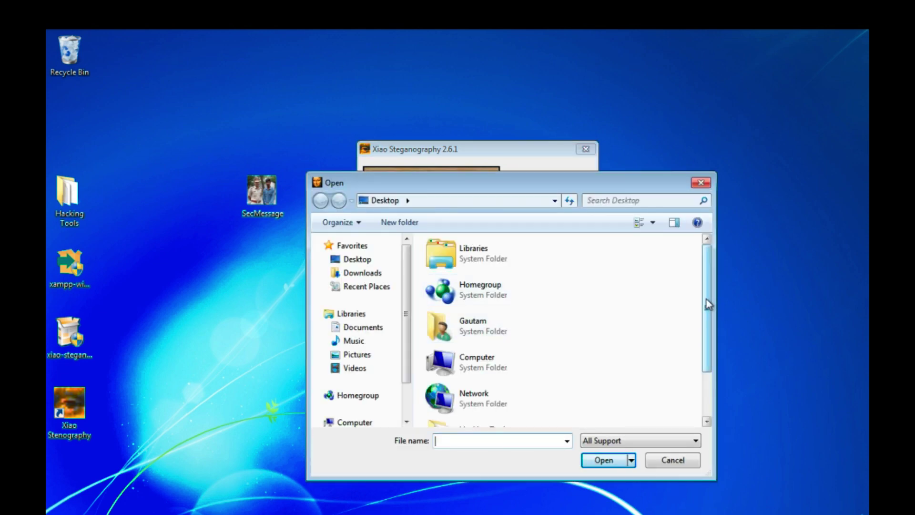
pyautogui.scroll(-2, 708, 306)
pyautogui.click(517, 407)
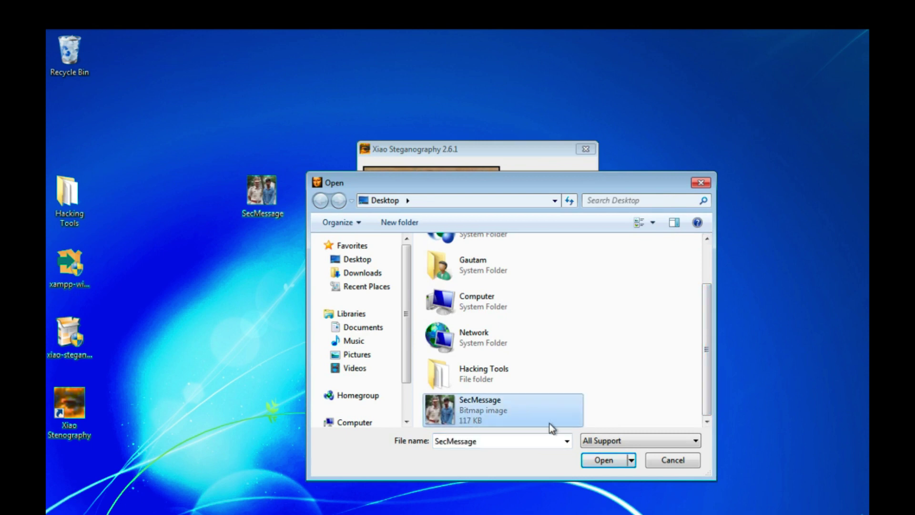
pyautogui.click(605, 460)
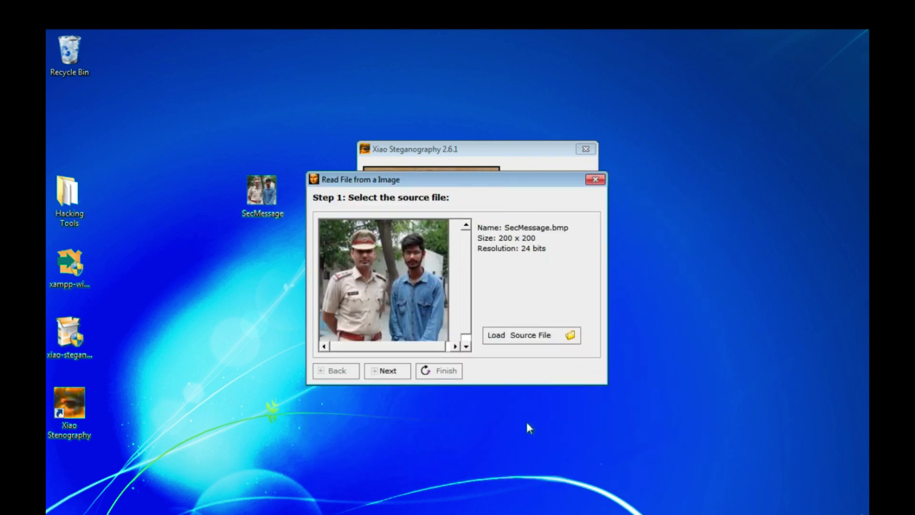
# Go to the embedded files list, enter the unlock password, and extract the hidden txt file.
pyautogui.click(384, 374)
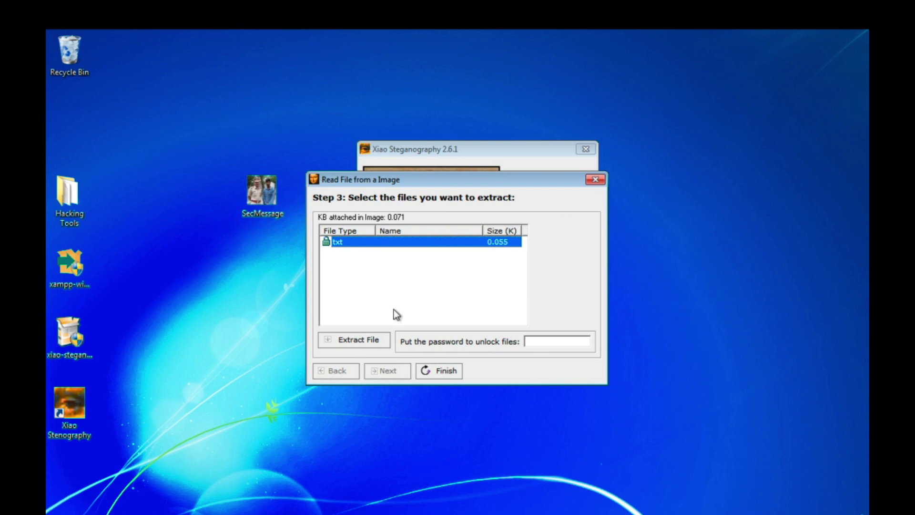
pyautogui.click(538, 343)
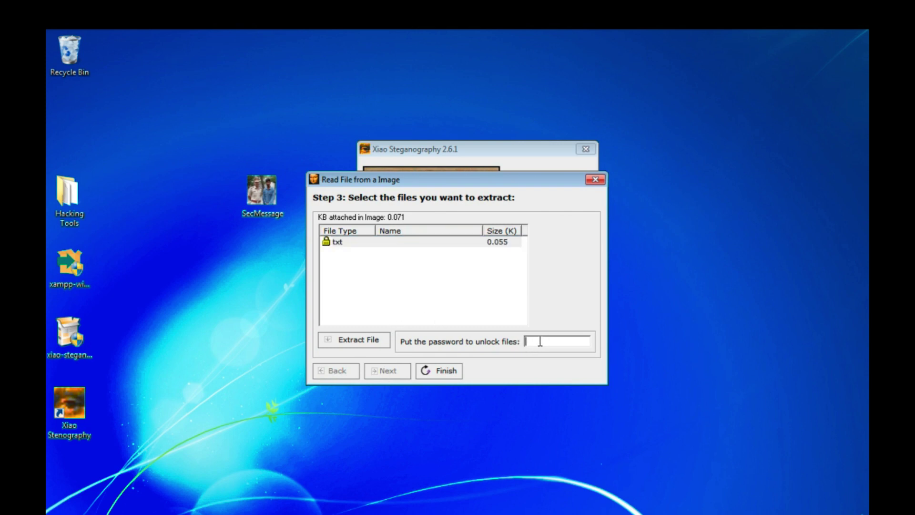
pyautogui.write('123')
pyautogui.click(363, 340)
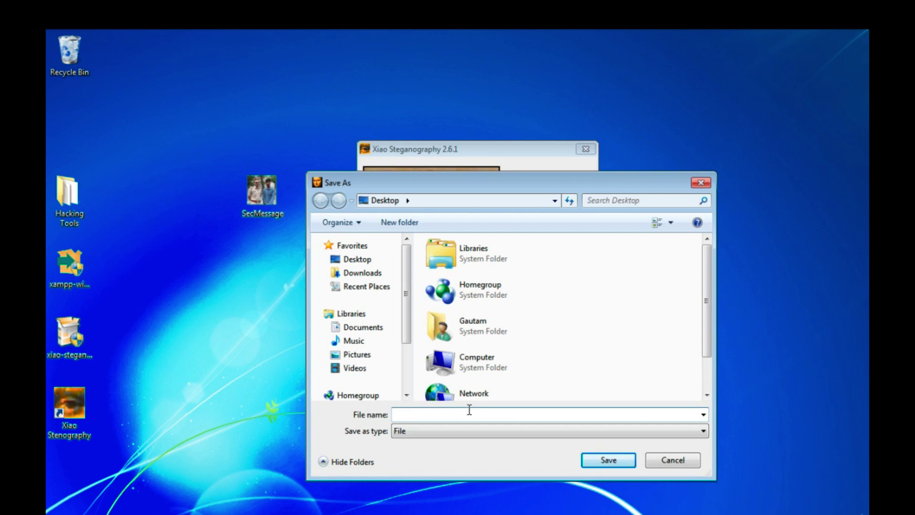
# Save the extracted file to the desktop as 'message', dismiss the success notice, and close the wizard.
pyautogui.write('message')
pyautogui.click(584, 460)
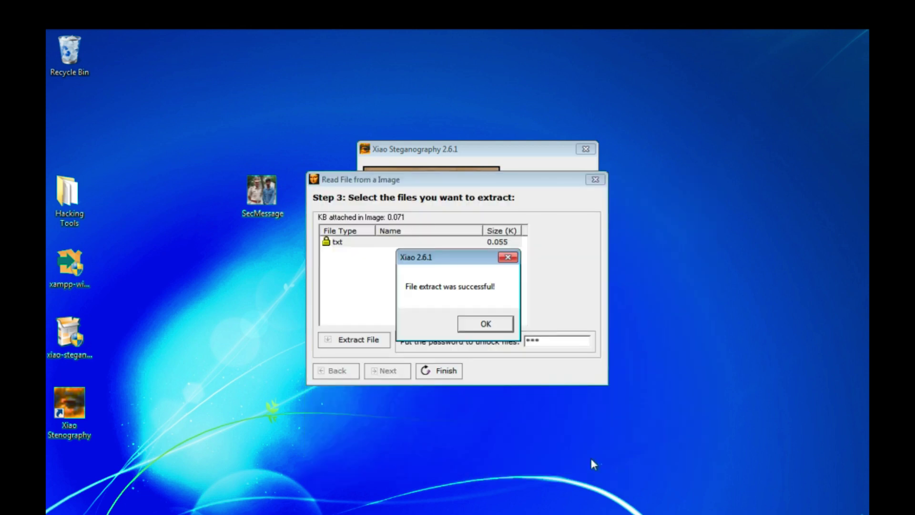
pyautogui.click(482, 322)
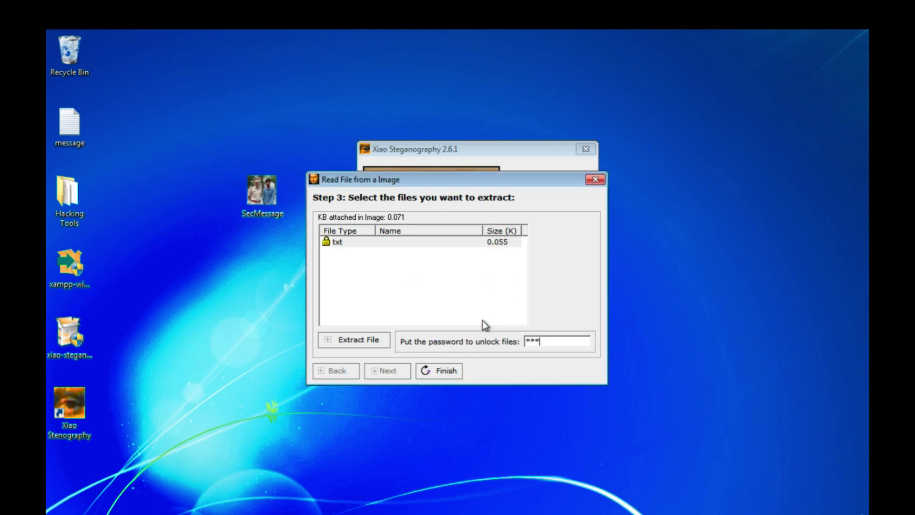
pyautogui.click(595, 179)
pyautogui.doubleClick(82, 123)
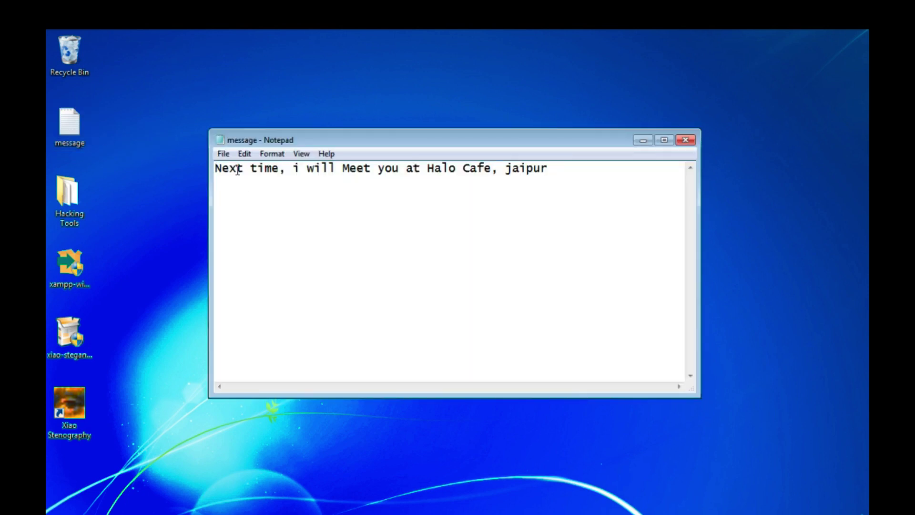
pyautogui.moveTo(221, 170); pyautogui.dragTo(508, 170)
pyautogui.click(364, 181)
pyautogui.click(686, 140)
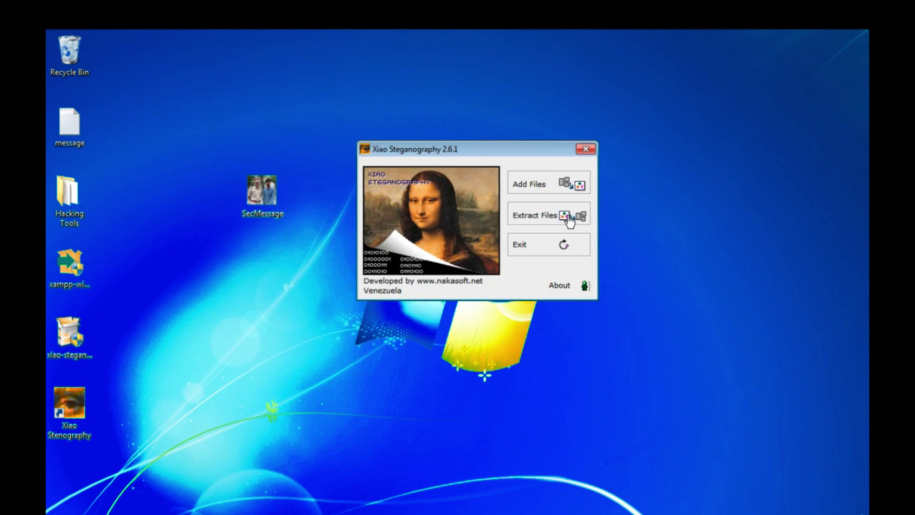